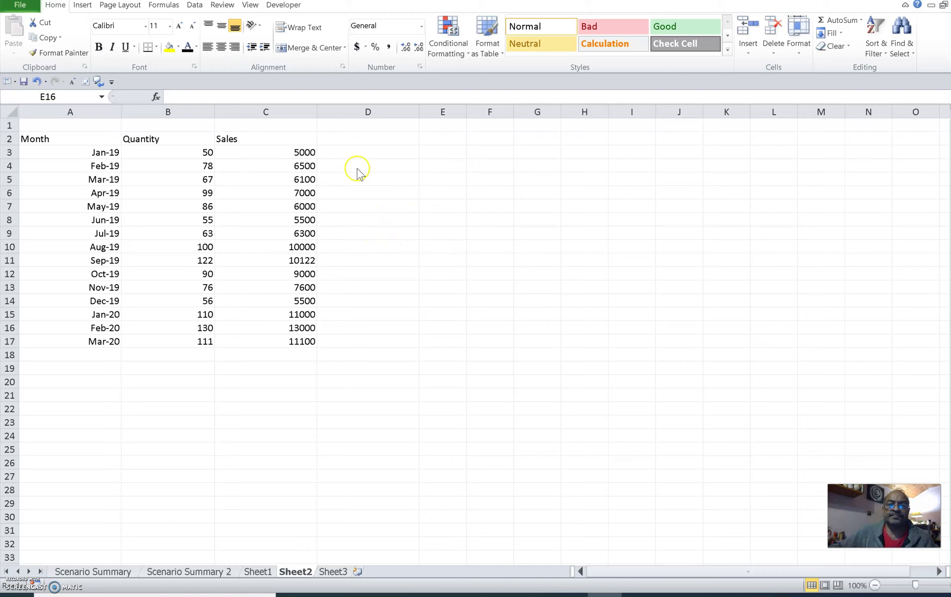
{"action": "left_click", "coordinate": [365, 141]}
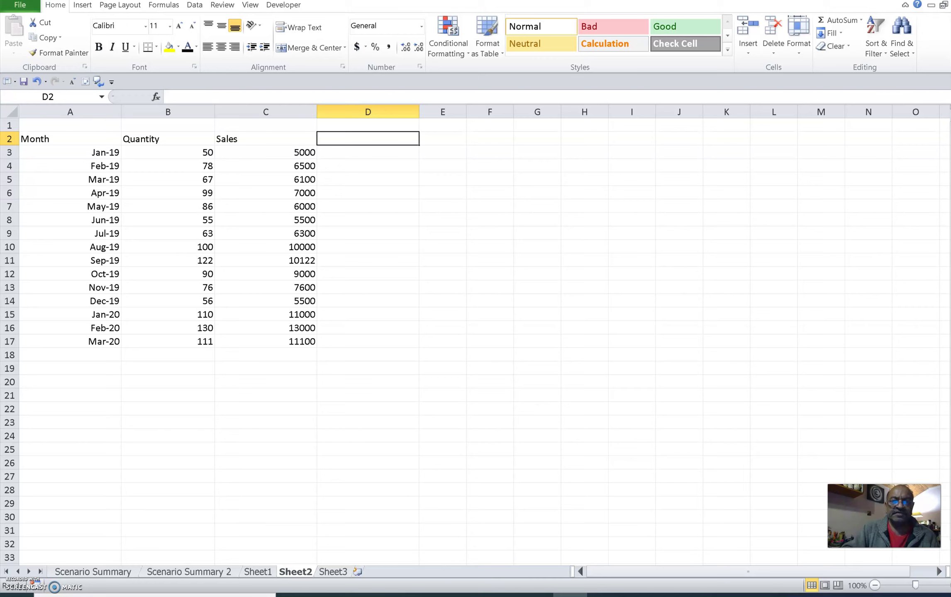
{"action": "type", "text": "="}
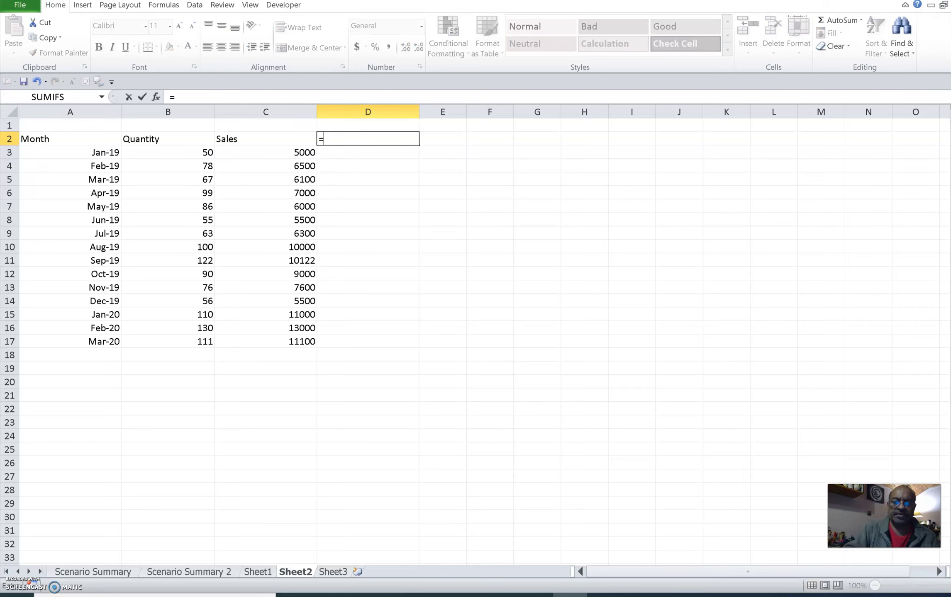
{"action": "key", "text": "Escape"}
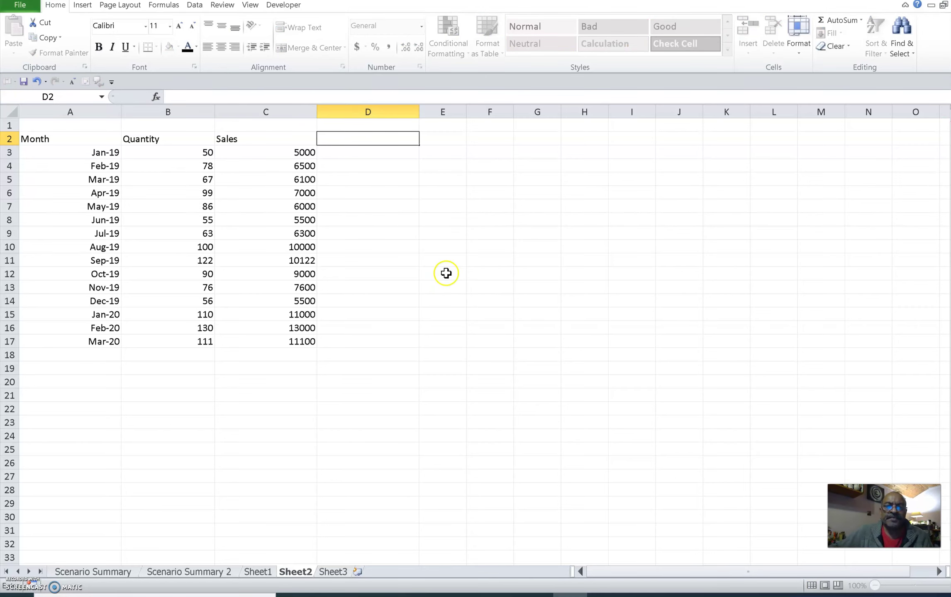
{"action": "left_click", "coordinate": [445, 273]}
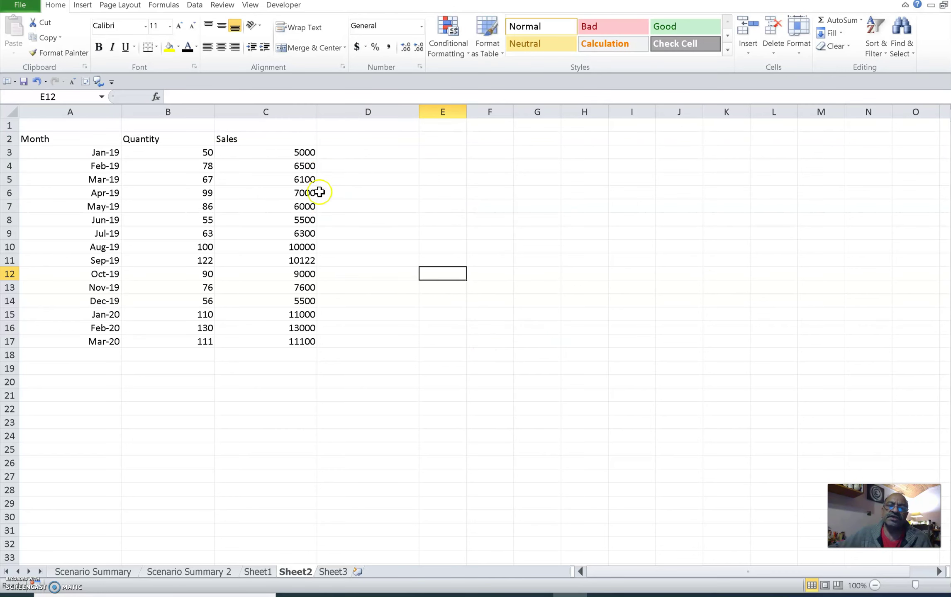
{"action": "left_click", "coordinate": [299, 152]}
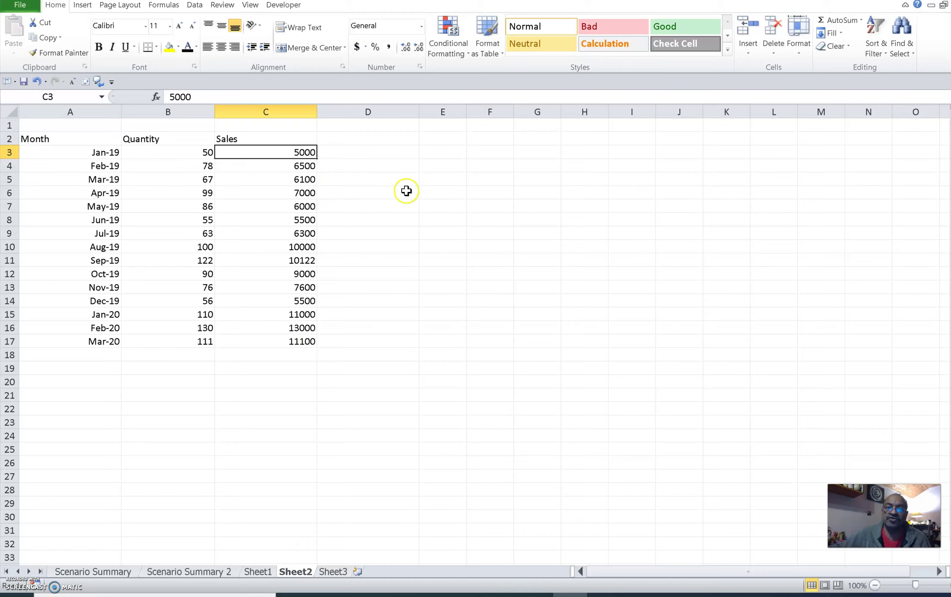
Fill D3:D17 with the array formula =TREND(C3:C17) based on the monthly sales figures.
{"action": "left_click", "coordinate": [385, 151]}
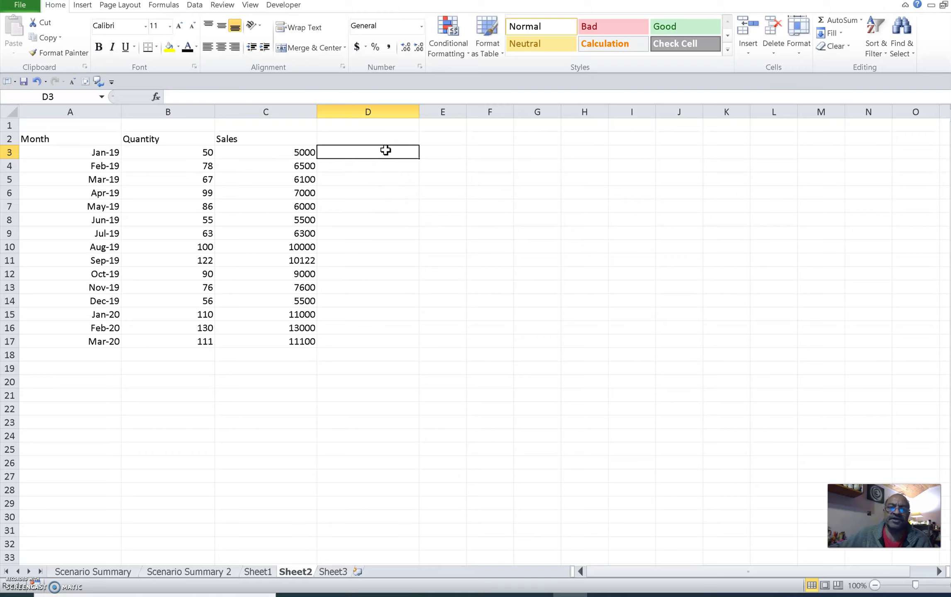
{"action": "left_click_drag", "start_coordinate": [385, 150], "coordinate": [382, 343]}
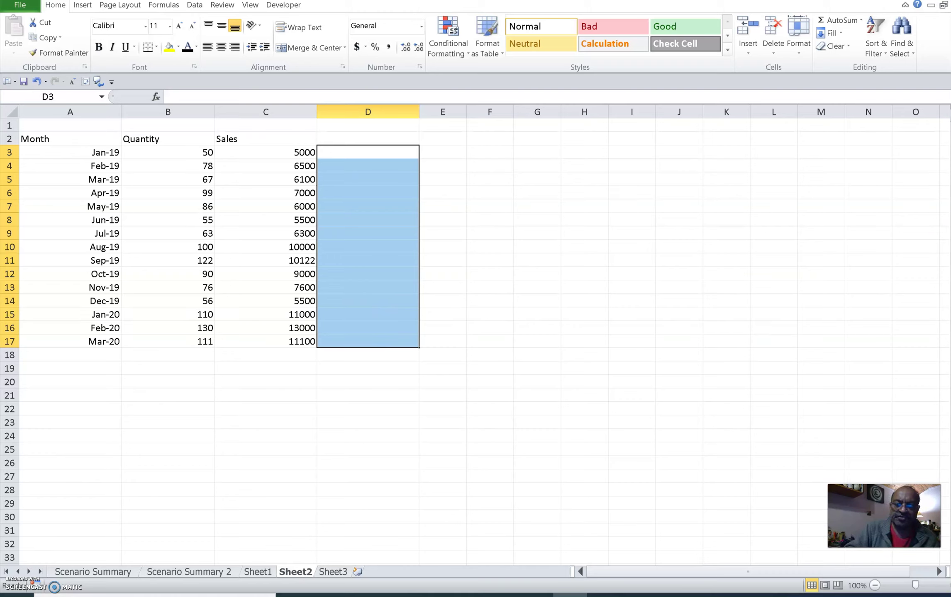
{"action": "type", "text": "="}
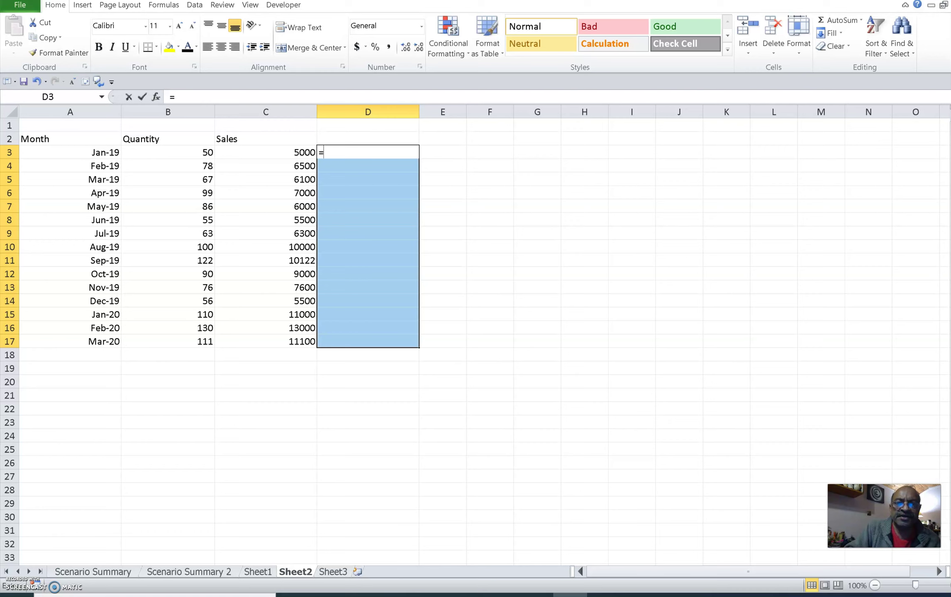
{"action": "type", "text": "Trend"}
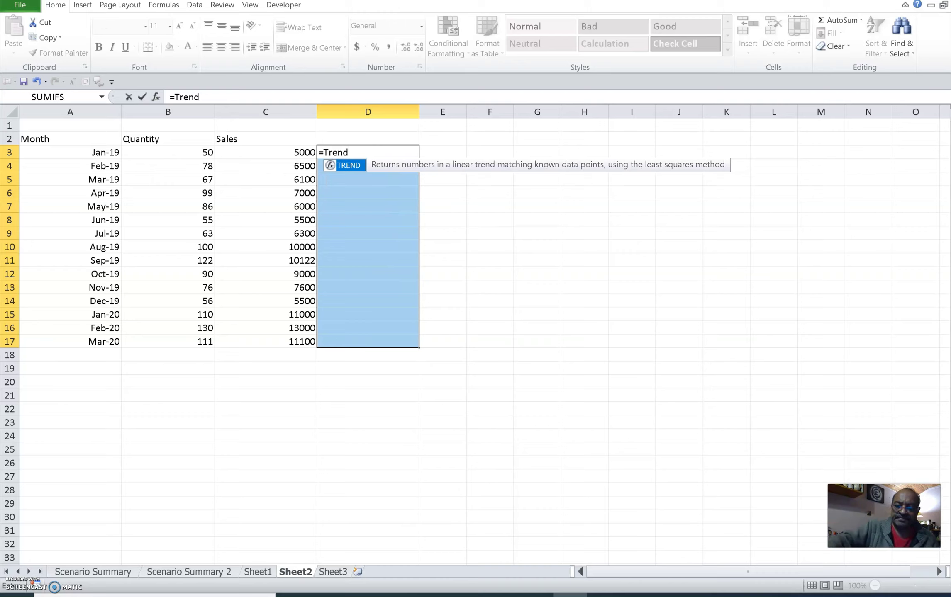
{"action": "type", "text": "("}
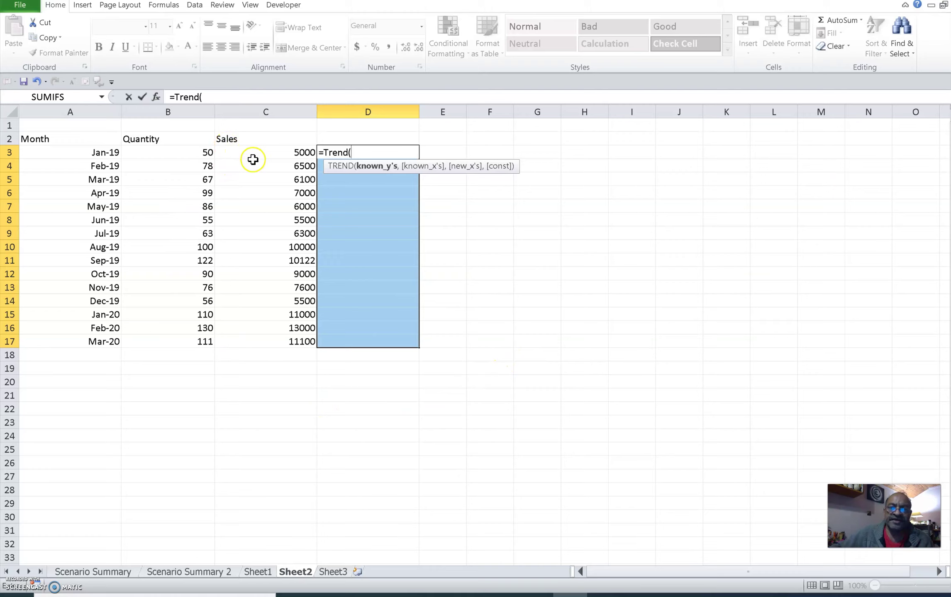
{"action": "left_click", "coordinate": [300, 152]}
{"action": "left_click_drag", "start_coordinate": [301, 153], "coordinate": [294, 341]}
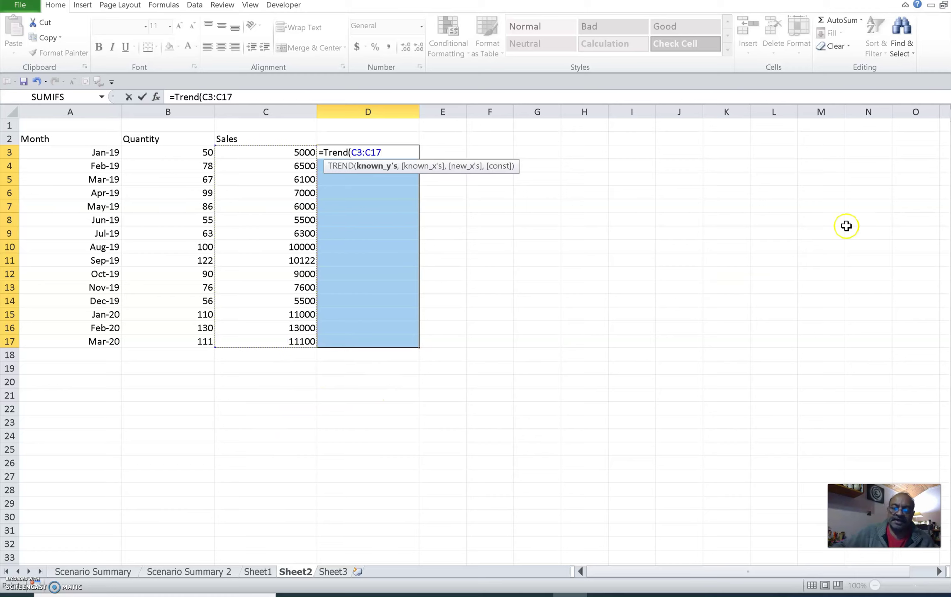
{"action": "type", "text": ")"}
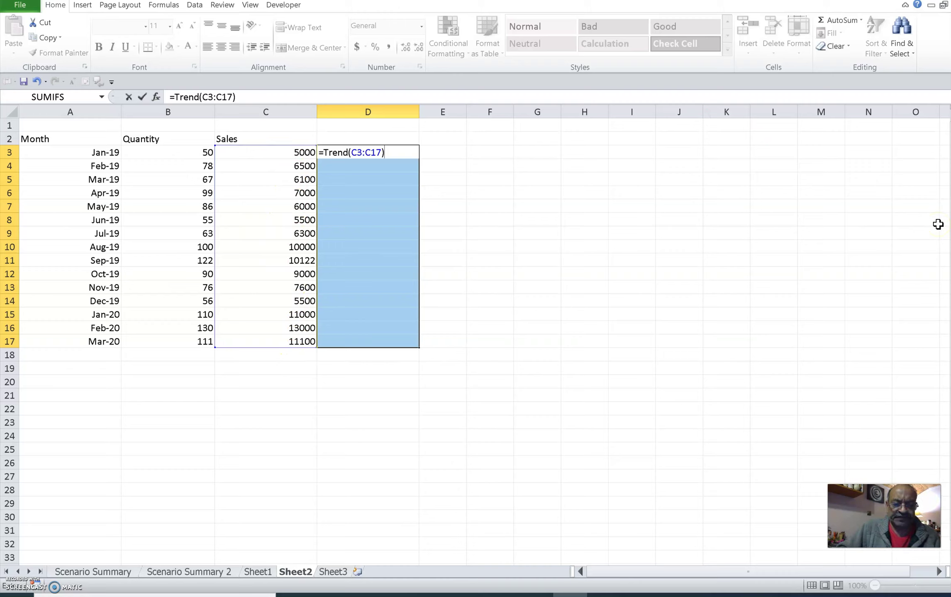
{"action": "key", "text": "ctrl+shift+Return"}
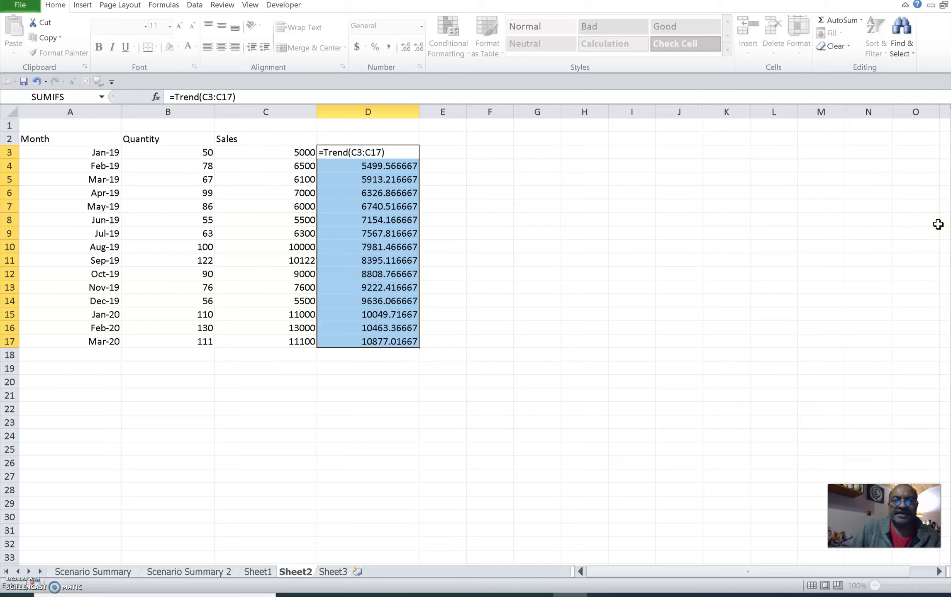
{"action": "left_click", "coordinate": [509, 236]}
Enter the header "Trend" in cell D2 above the trend values.
{"action": "left_click", "coordinate": [398, 143]}
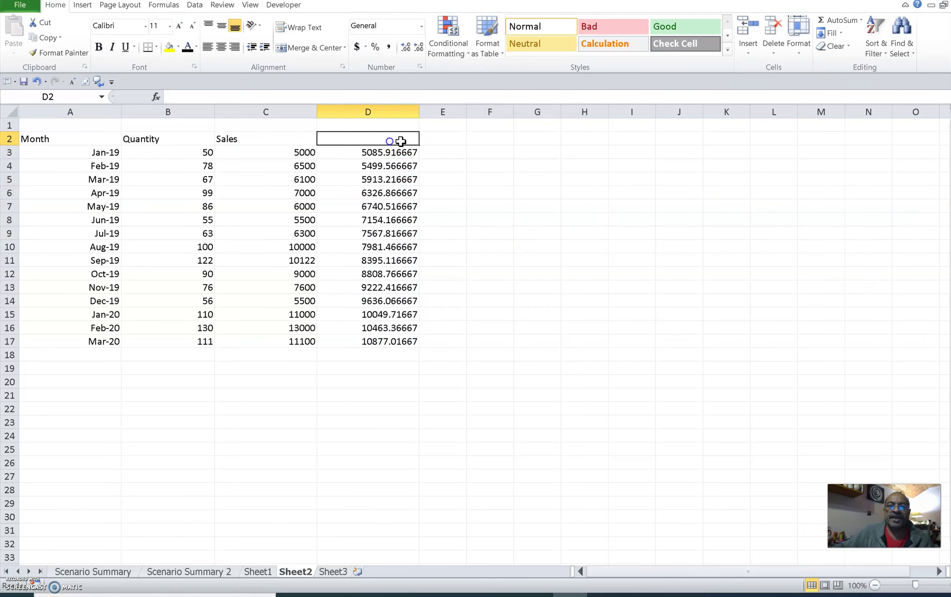
{"action": "type", "text": "Tre"}
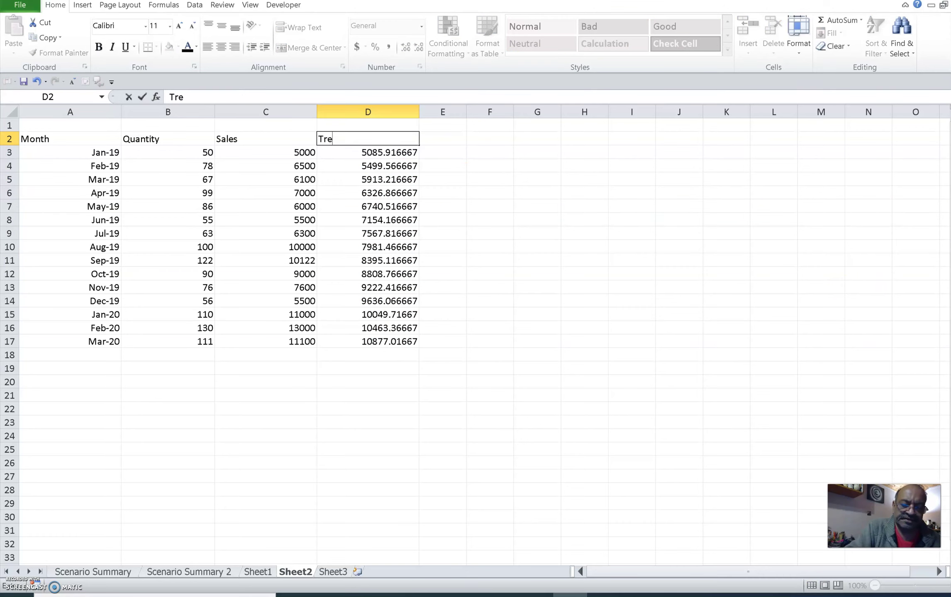
{"action": "type", "text": "nd"}
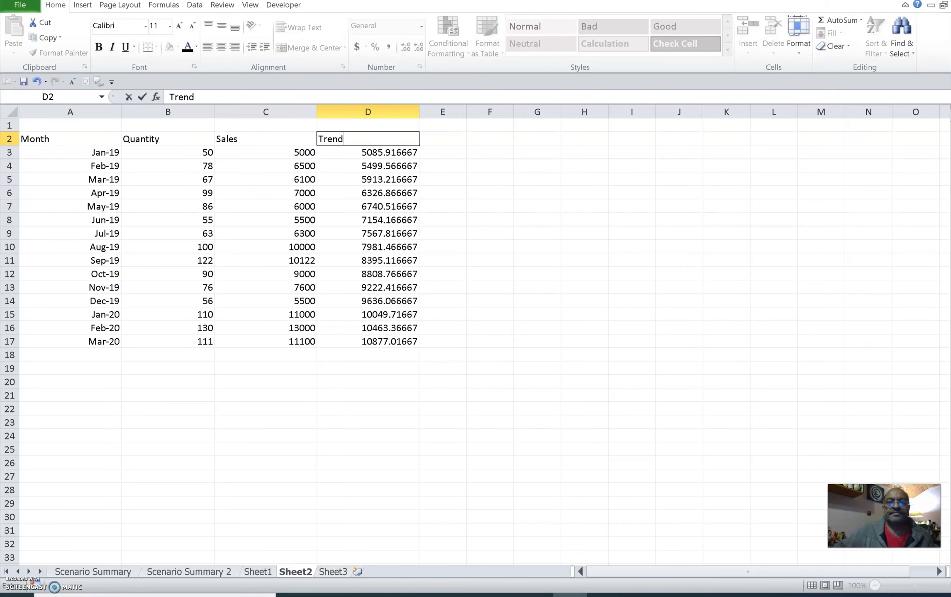
{"action": "left_click", "coordinate": [638, 189]}
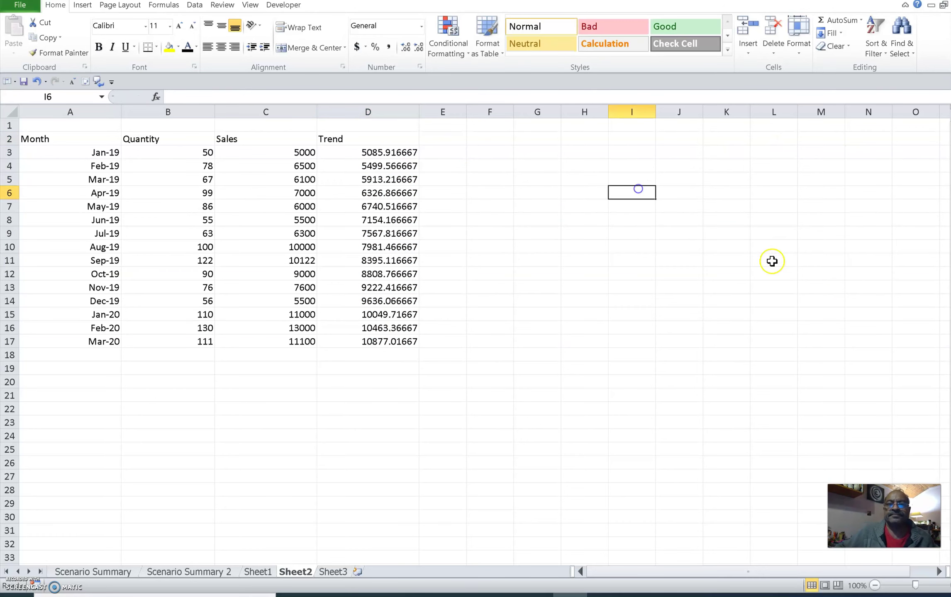
Enter the header "Growth" in cell E2 and widen column E.
{"action": "left_click", "coordinate": [443, 140]}
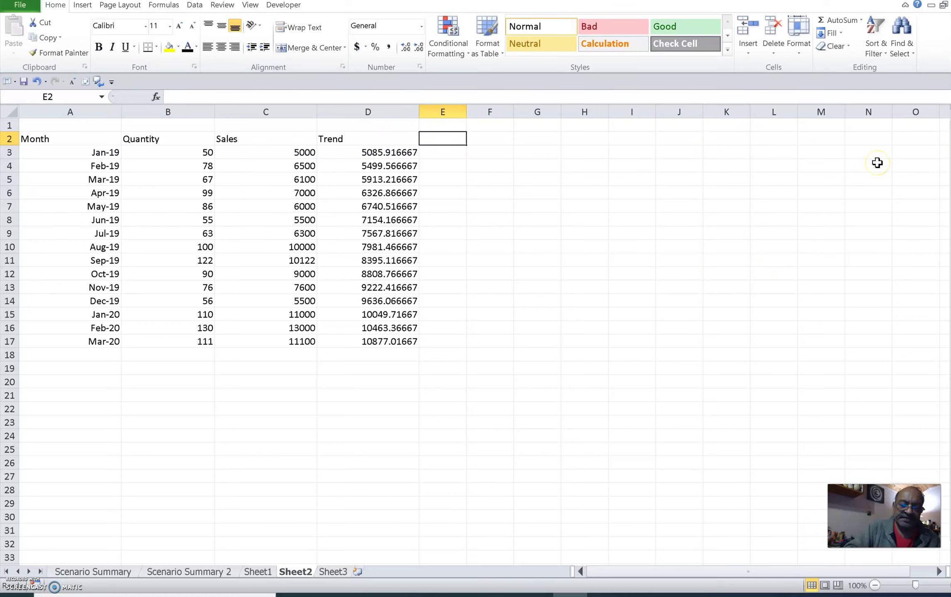
{"action": "type", "text": "Growth"}
{"action": "left_click", "coordinate": [589, 248]}
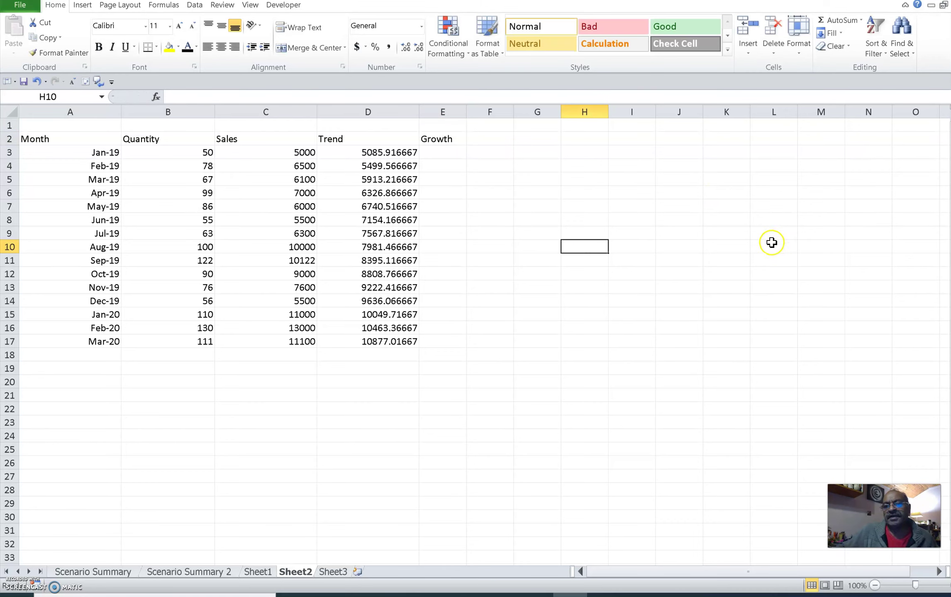
{"action": "left_click_drag", "start_coordinate": [466, 112], "coordinate": [504, 112]}
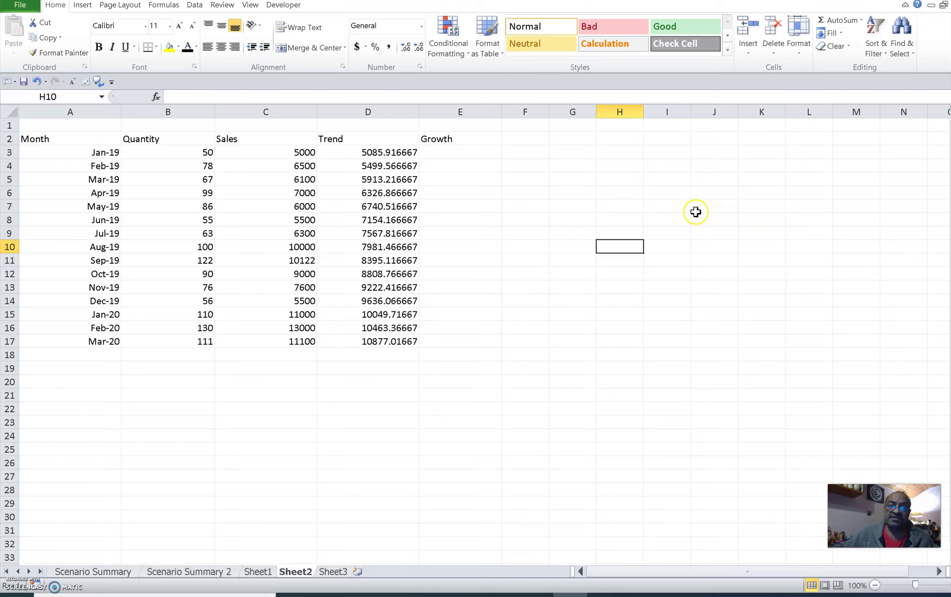
Fill E3:E17 with the array formula =GROWTH(C3:C17) based on the monthly sales figures.
{"action": "left_click_drag", "start_coordinate": [471, 153], "coordinate": [469, 341]}
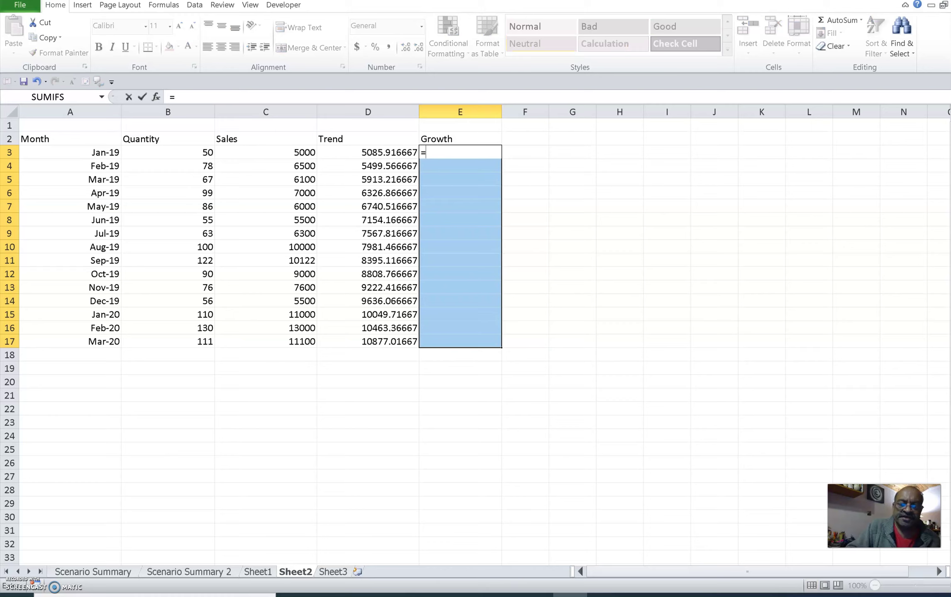
{"action": "type", "text": "rowth"}
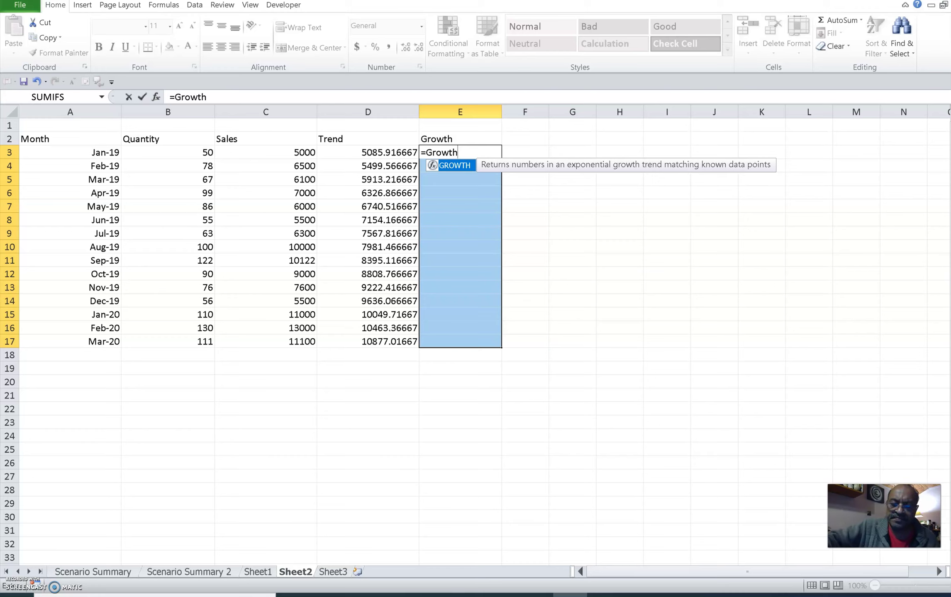
{"action": "type", "text": "("}
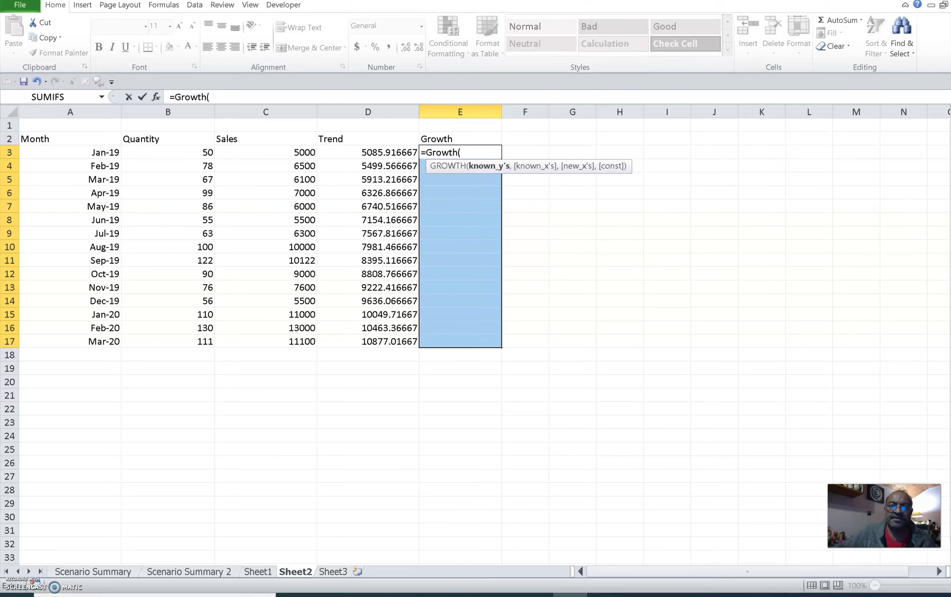
{"action": "left_click_drag", "start_coordinate": [303, 153], "coordinate": [298, 340]}
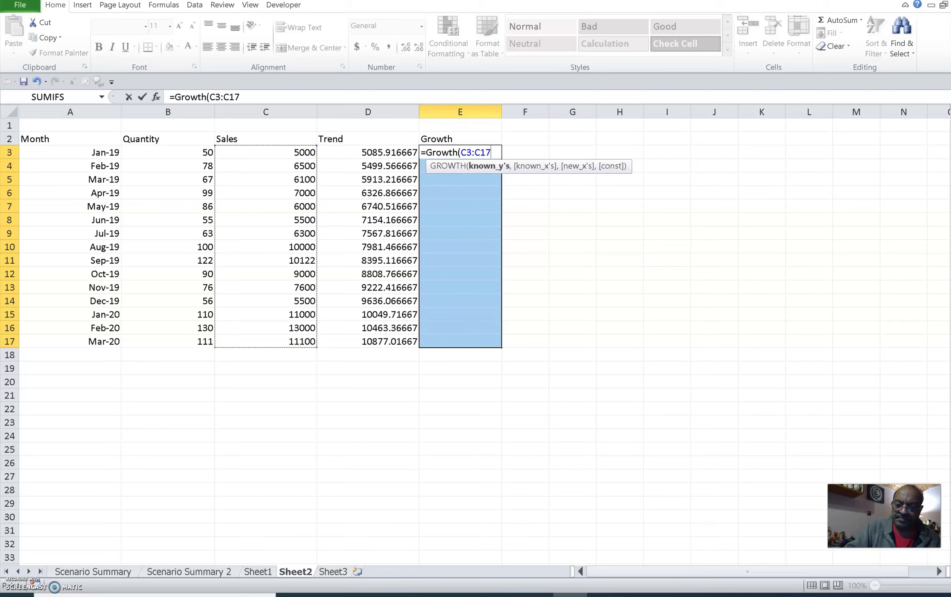
{"action": "type", "text": ")"}
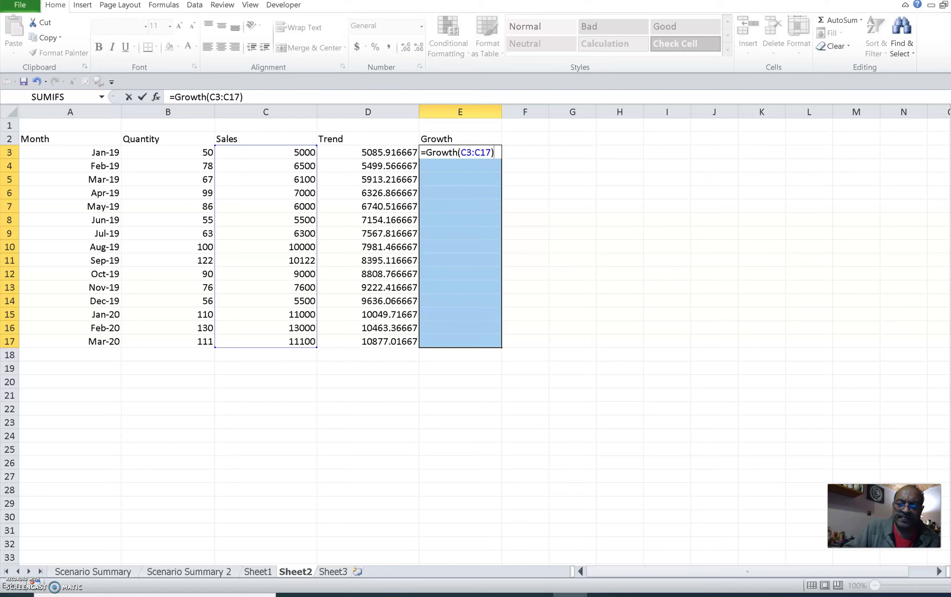
{"action": "key", "text": "ctrl+shift+Return"}
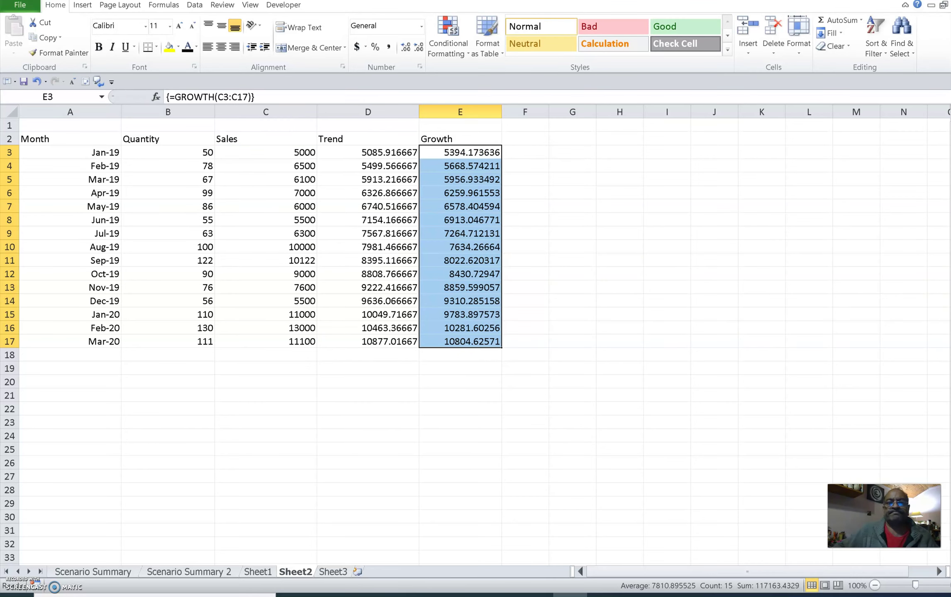
{"action": "left_click", "coordinate": [697, 422]}
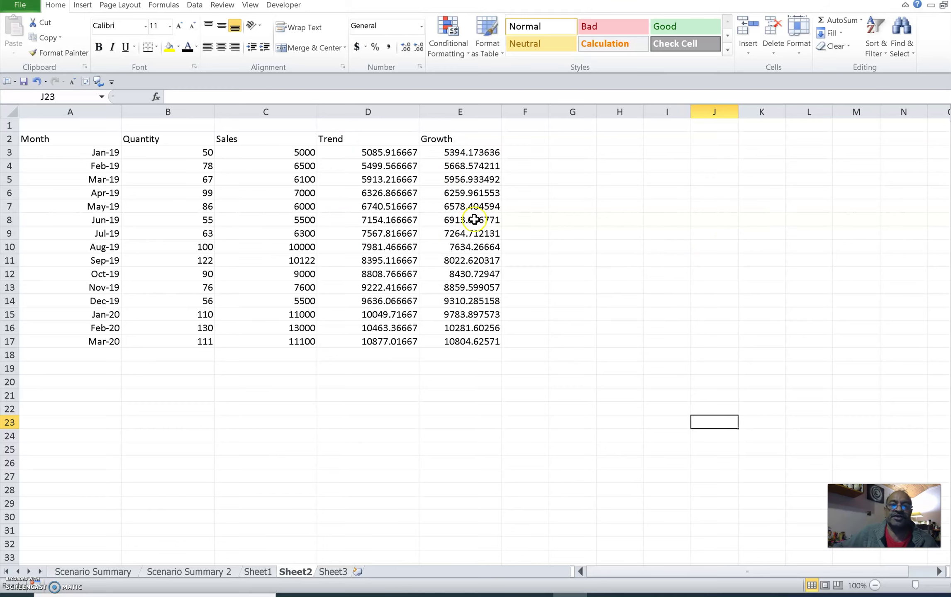
Insert a plain 2-D line chart from the Month, Sales, Trend and Growth columns, A2:A17 and C2:E17, leaving out Quantity.
{"action": "left_click_drag", "start_coordinate": [266, 137], "coordinate": [458, 338]}
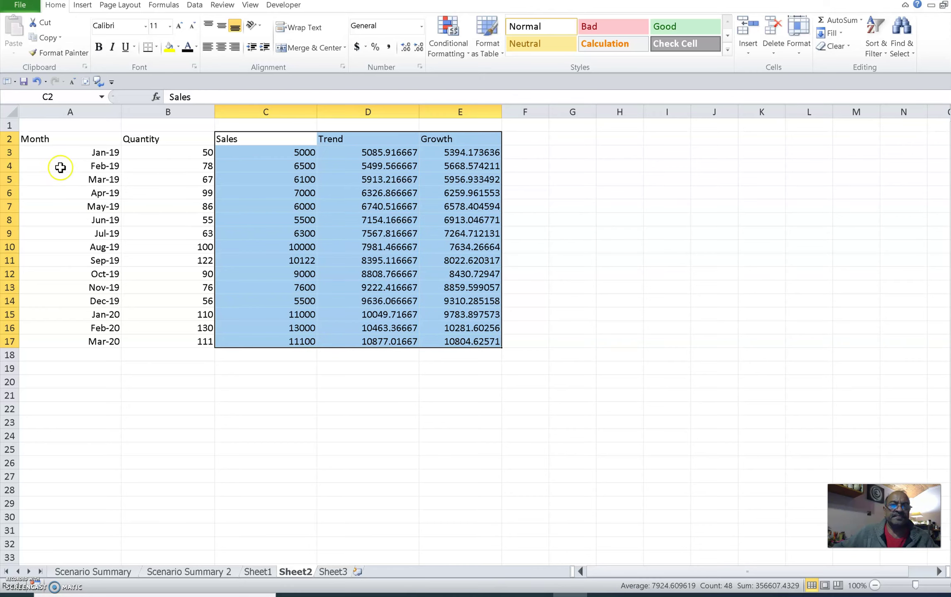
{"action": "left_click_drag", "start_coordinate": [72, 141], "coordinate": [88, 338]}
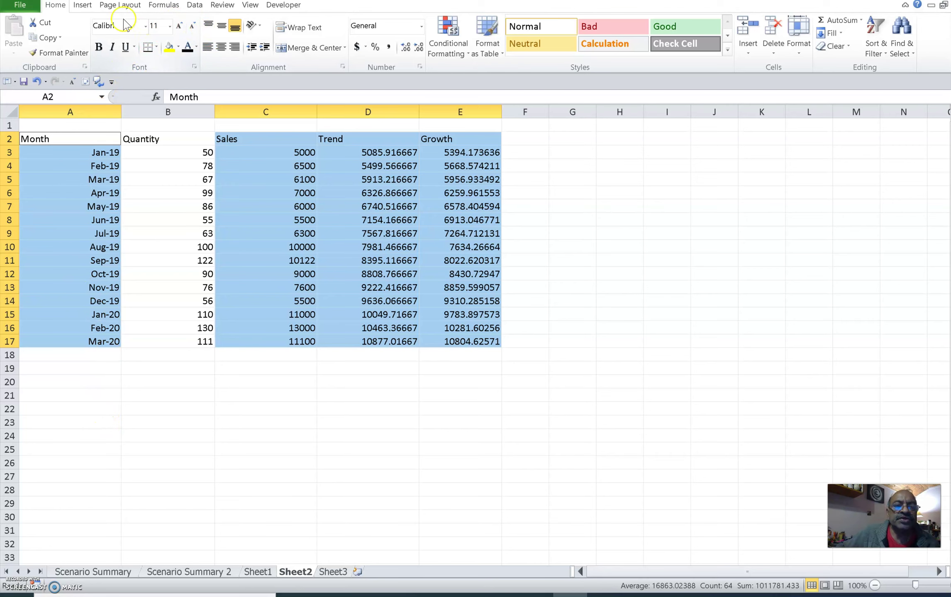
{"action": "left_click", "coordinate": [83, 6]}
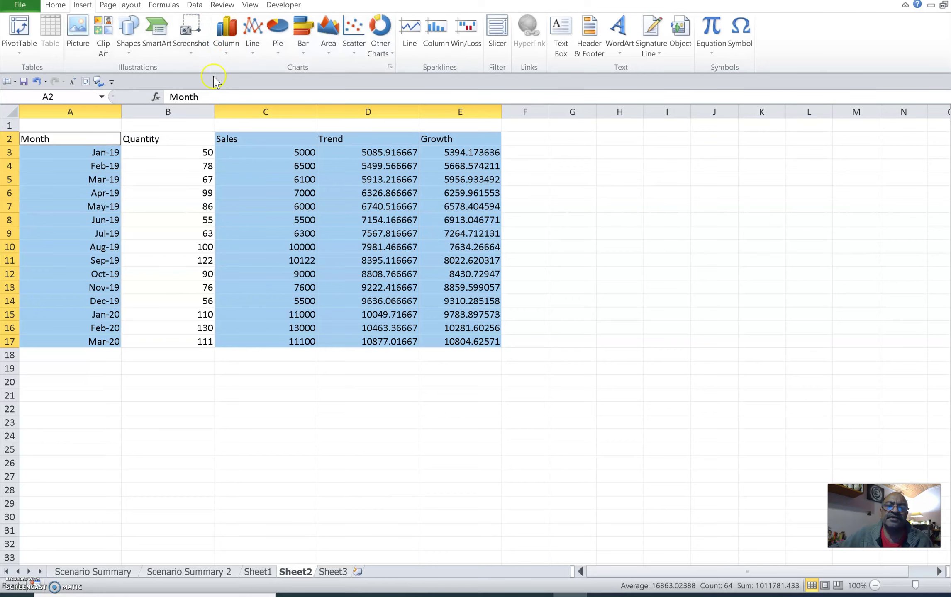
{"action": "left_click", "coordinate": [254, 33]}
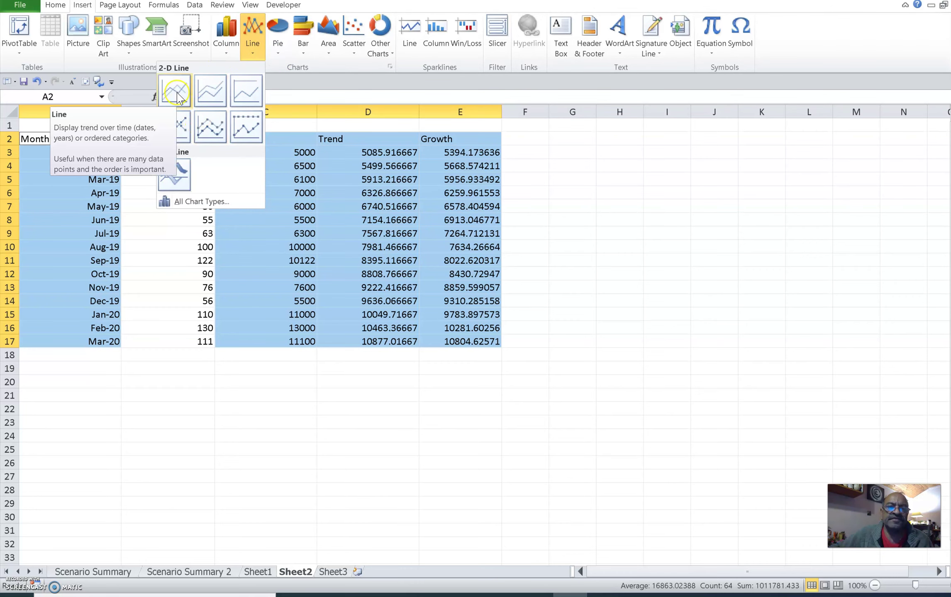
{"action": "left_click", "coordinate": [222, 122]}
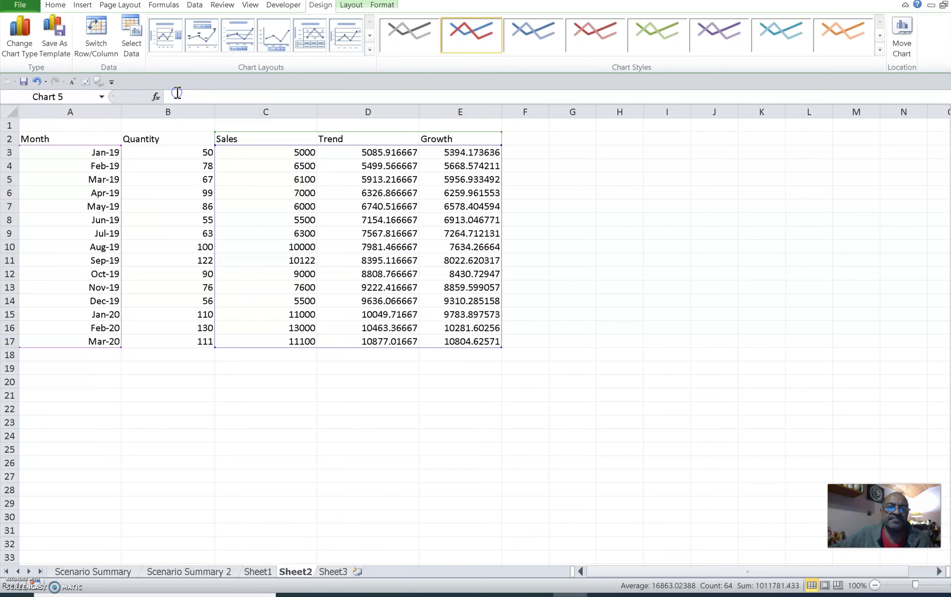
Move the whole line chart off the data into the empty area beside the table, roughly over G3:M17, keeping its plot area in place.
{"action": "left_click_drag", "start_coordinate": [573, 330], "coordinate": [770, 210]}
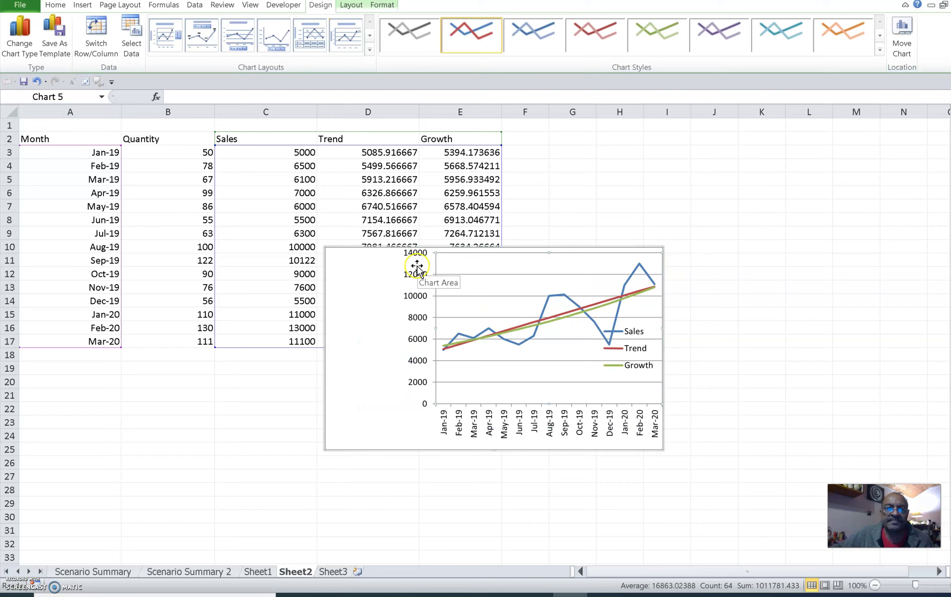
{"action": "left_click", "coordinate": [37, 81]}
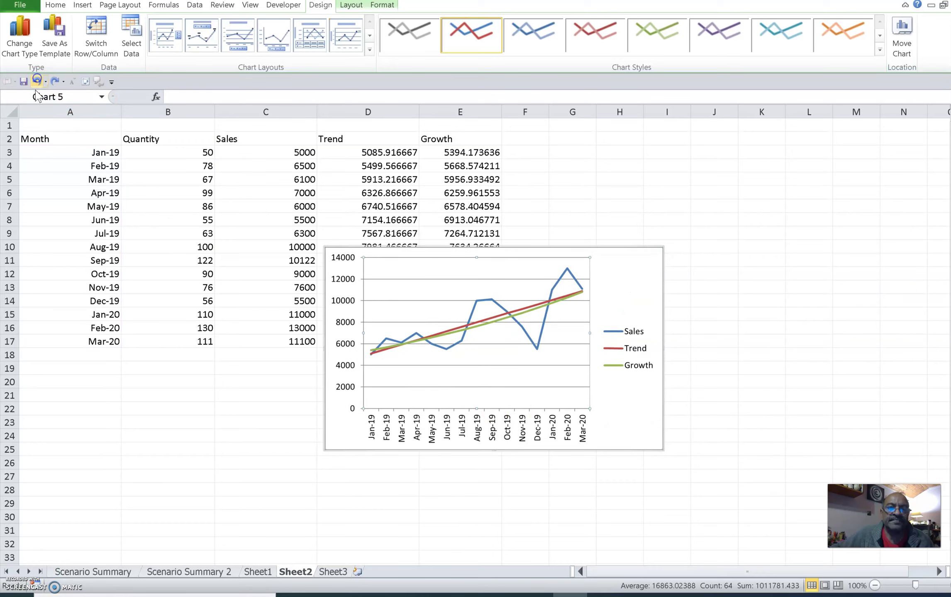
{"action": "left_click_drag", "start_coordinate": [396, 249], "coordinate": [615, 150]}
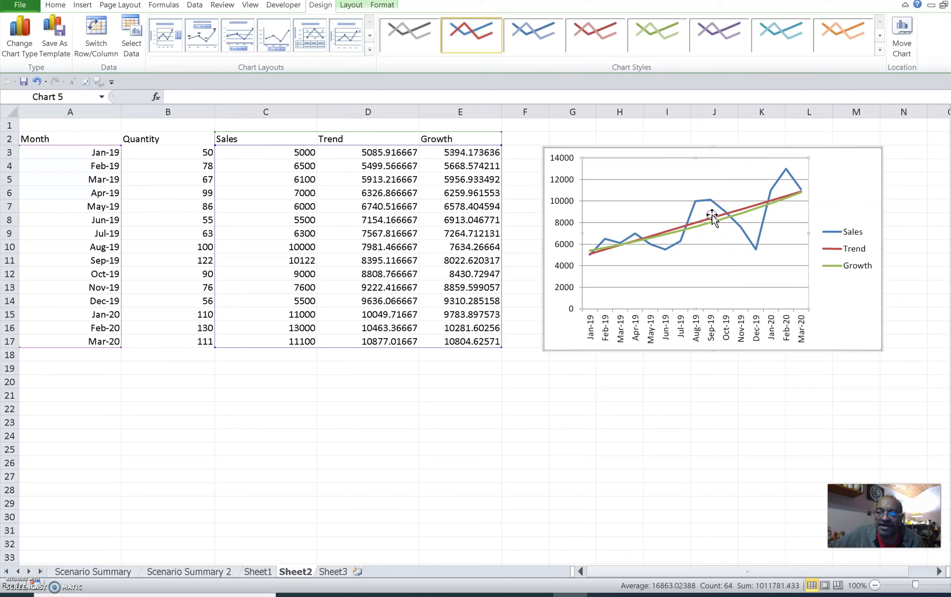
Add a linear trendline to the Trend series in the line chart.
{"action": "left_click", "coordinate": [701, 220]}
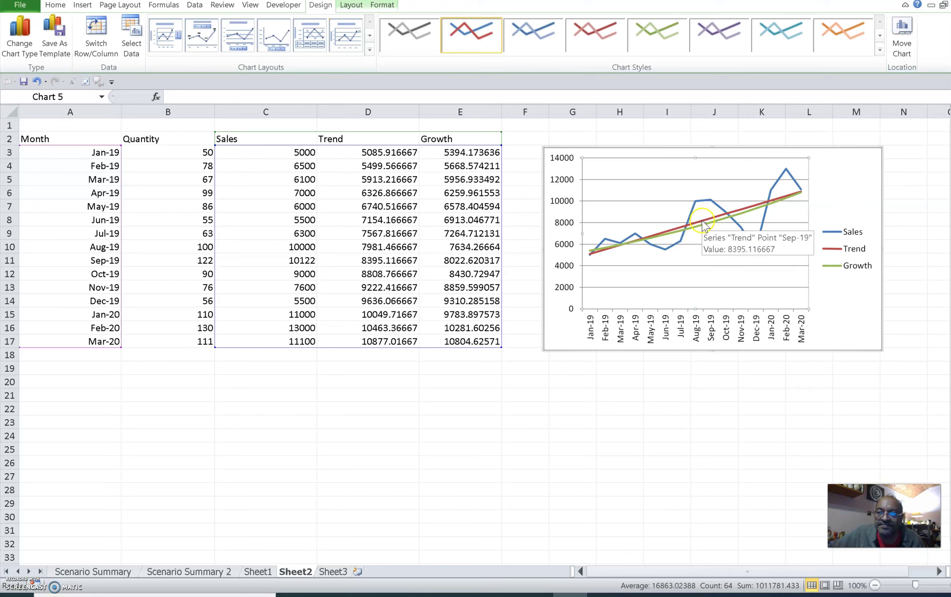
{"action": "left_click", "coordinate": [702, 222]}
{"action": "left_click", "coordinate": [693, 222]}
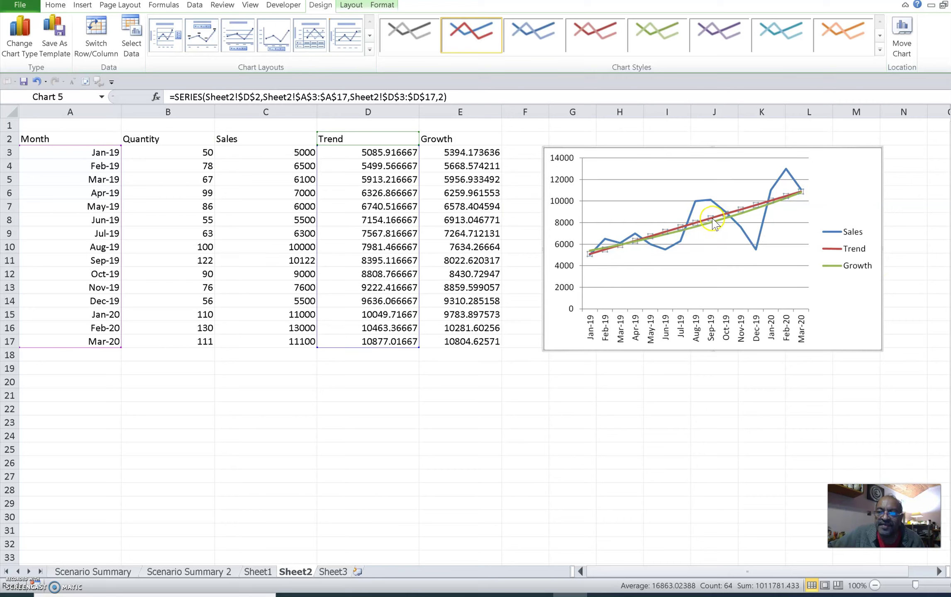
{"action": "right_click", "coordinate": [712, 222]}
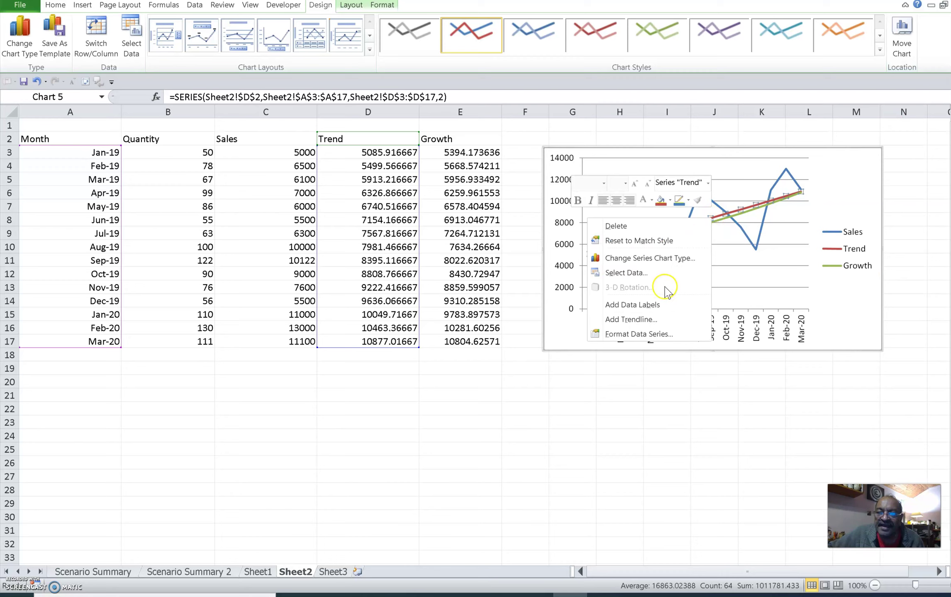
{"action": "left_click", "coordinate": [658, 307]}
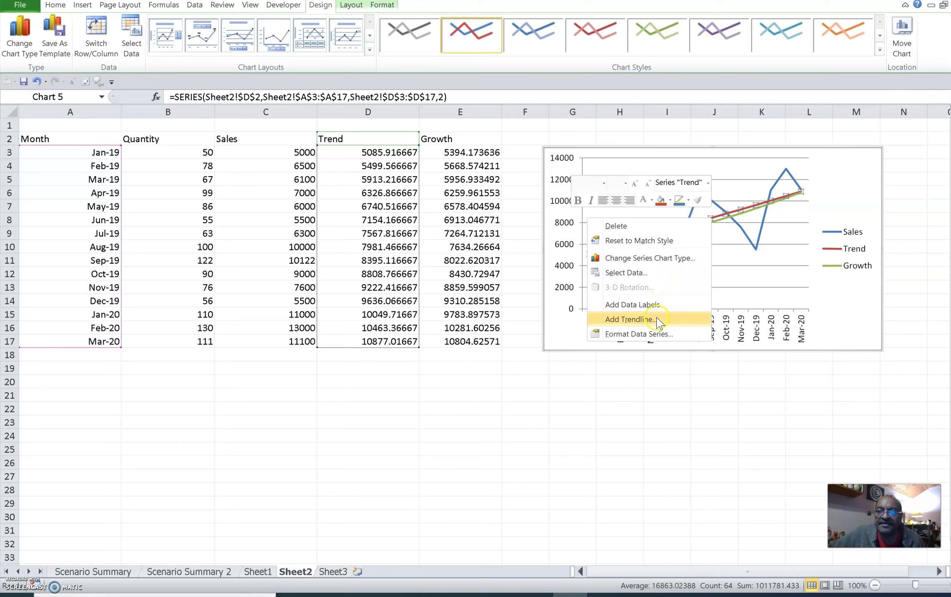
{"action": "left_click", "coordinate": [658, 320]}
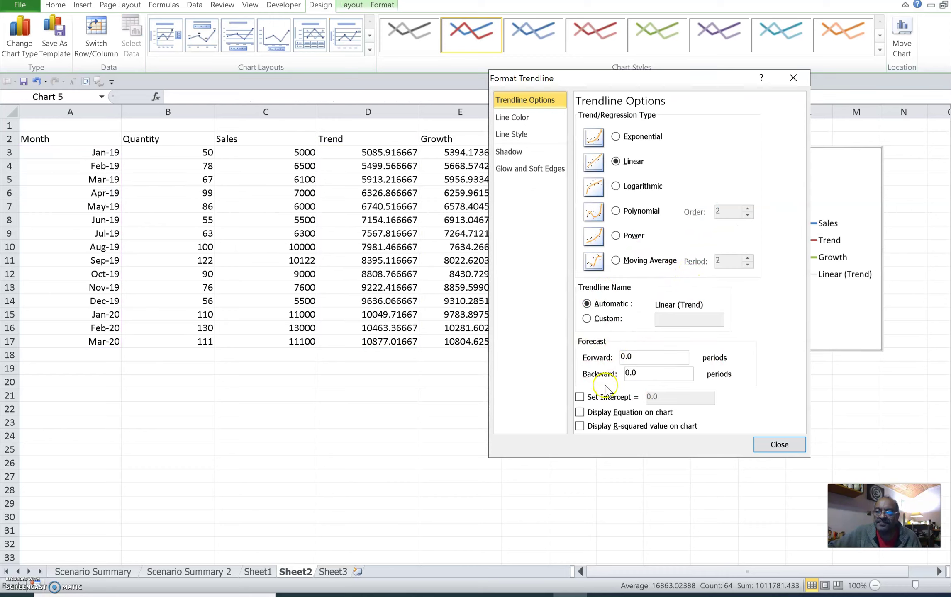
Set the trendline's forecast forward to 10 periods and close its format settings.
{"action": "left_click_drag", "start_coordinate": [639, 359], "coordinate": [617, 356]}
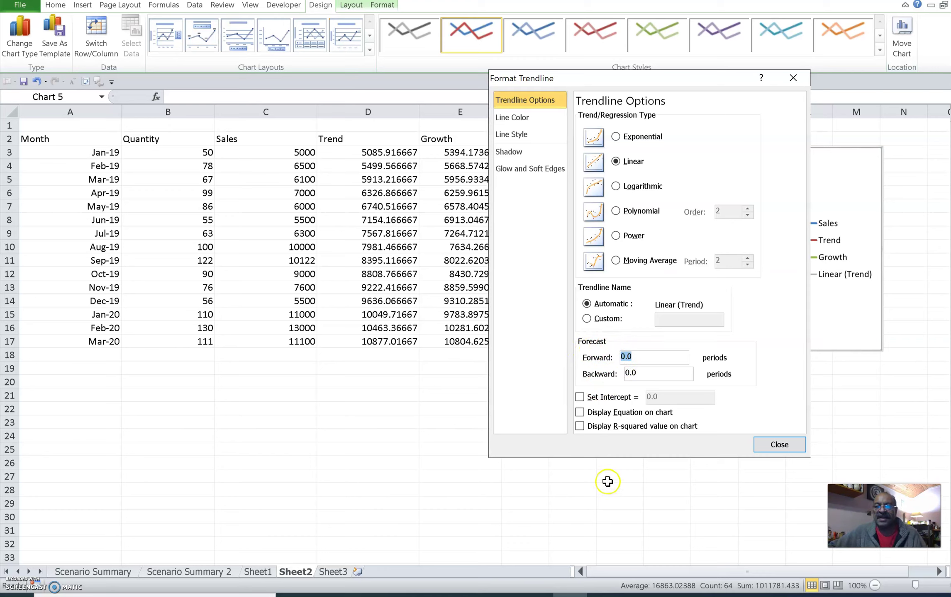
{"action": "type", "text": "10"}
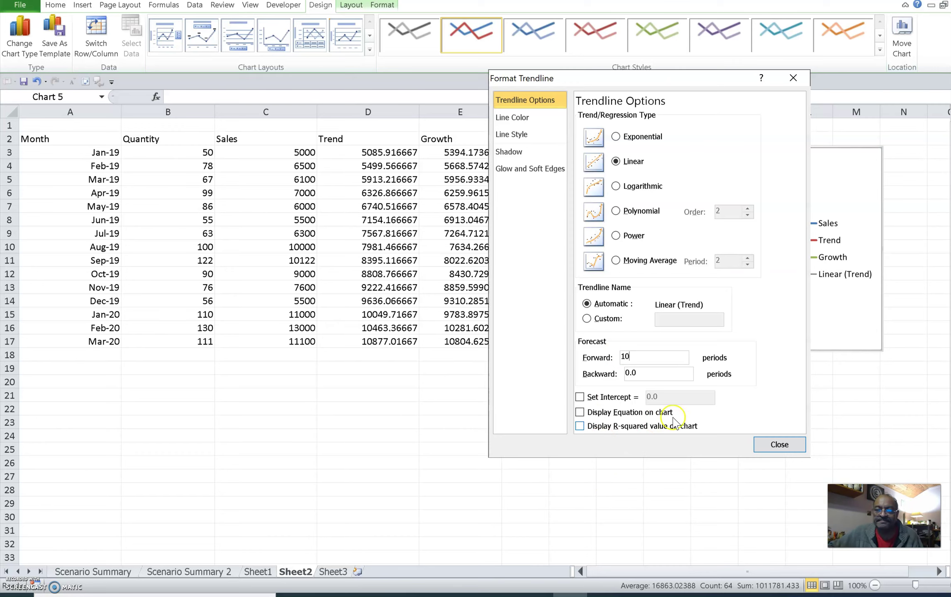
{"action": "left_click", "coordinate": [777, 445]}
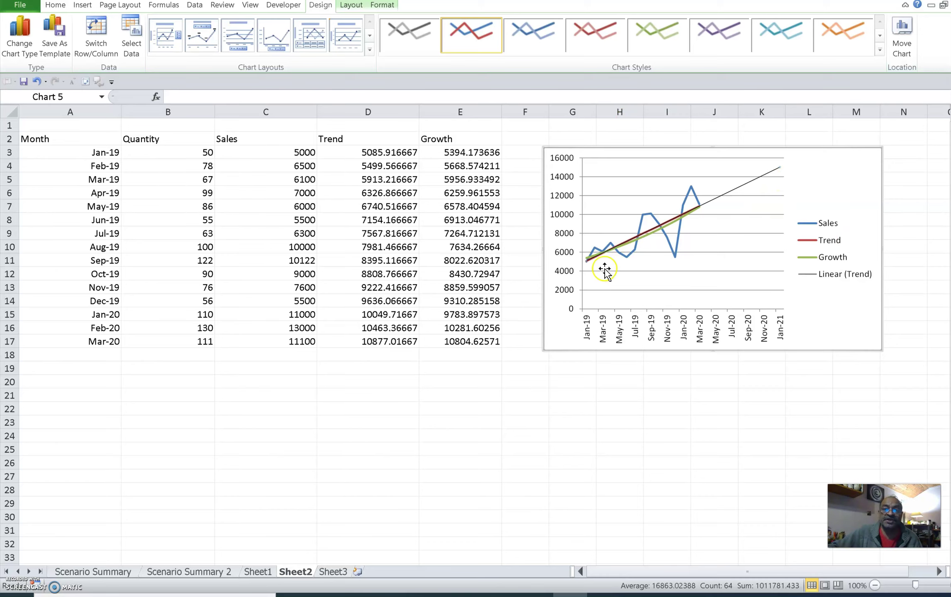
Examine the Trend series' format options, including marker fill, line color, marker line color, and glow and soft edges.
{"action": "left_click", "coordinate": [674, 223]}
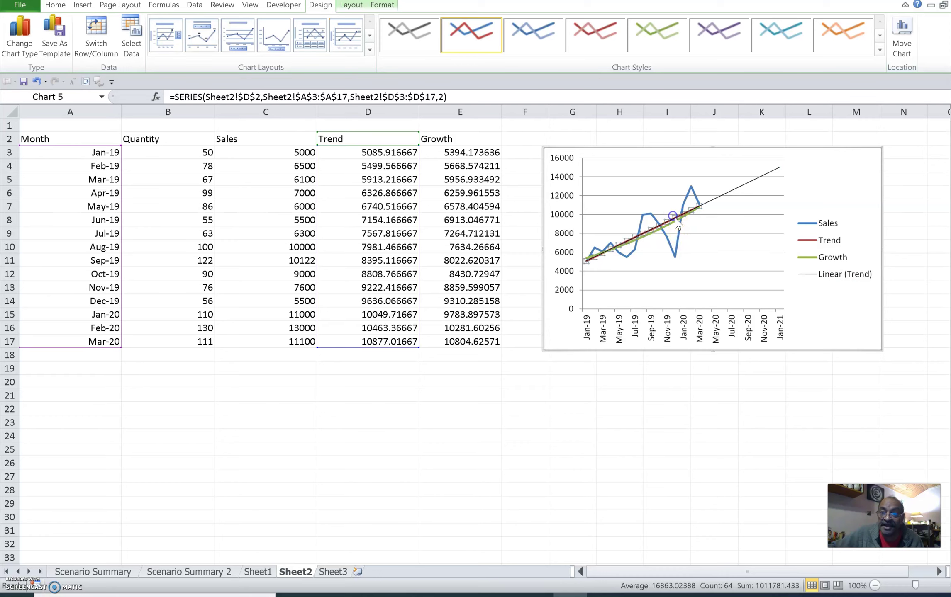
{"action": "right_click", "coordinate": [674, 223]}
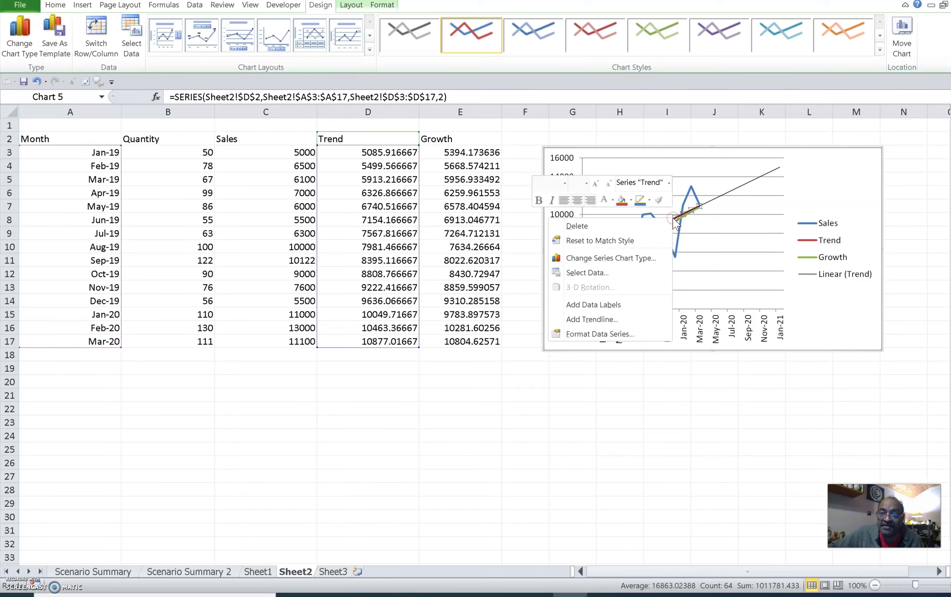
{"action": "left_click", "coordinate": [613, 334]}
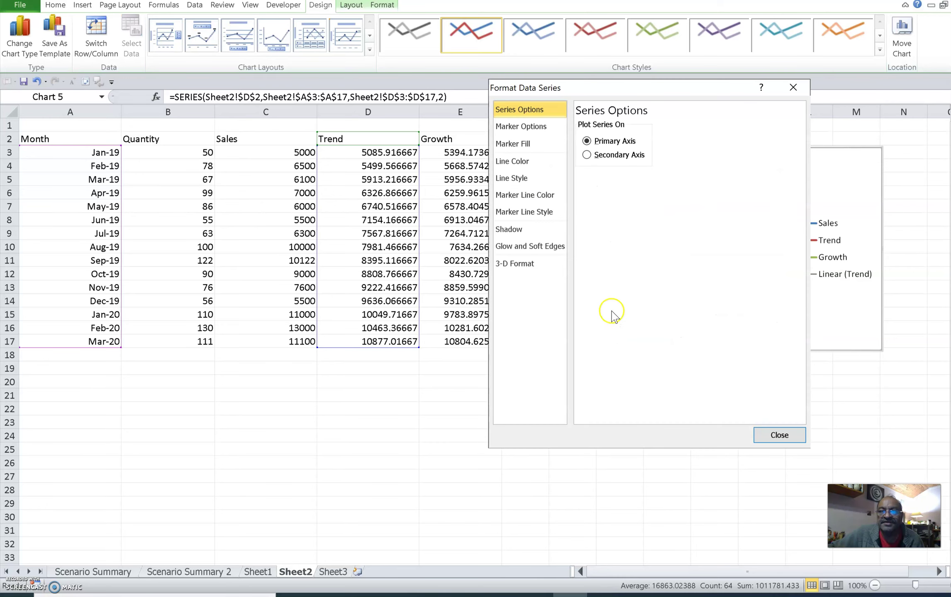
{"action": "left_click", "coordinate": [532, 145]}
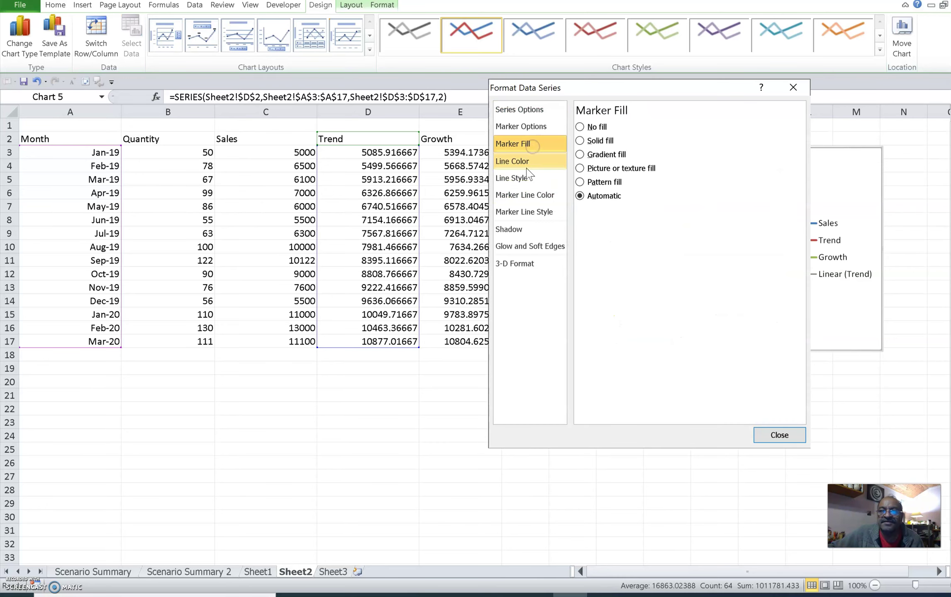
{"action": "left_click", "coordinate": [527, 166]}
{"action": "left_click", "coordinate": [527, 190]}
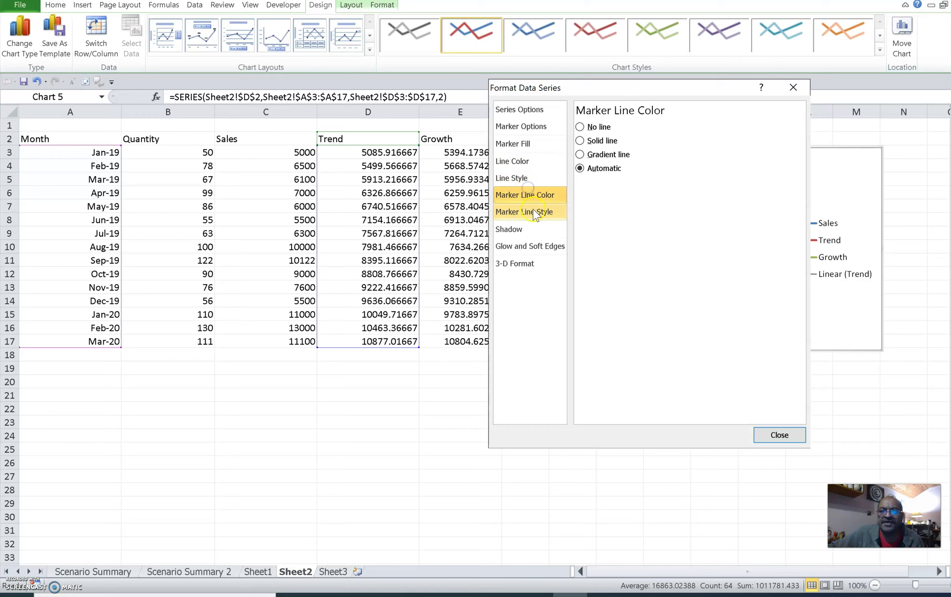
{"action": "left_click", "coordinate": [537, 247]}
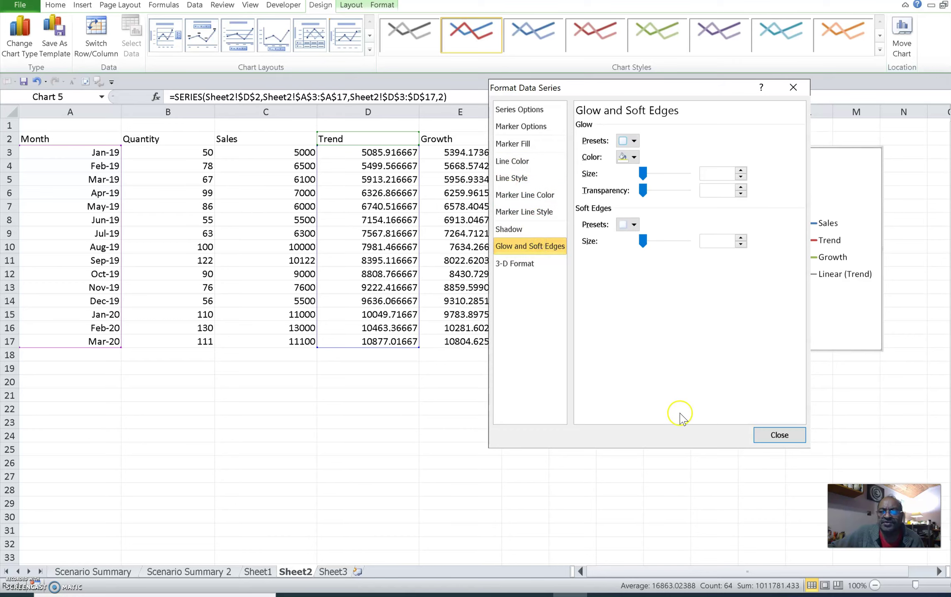
{"action": "left_click", "coordinate": [780, 435]}
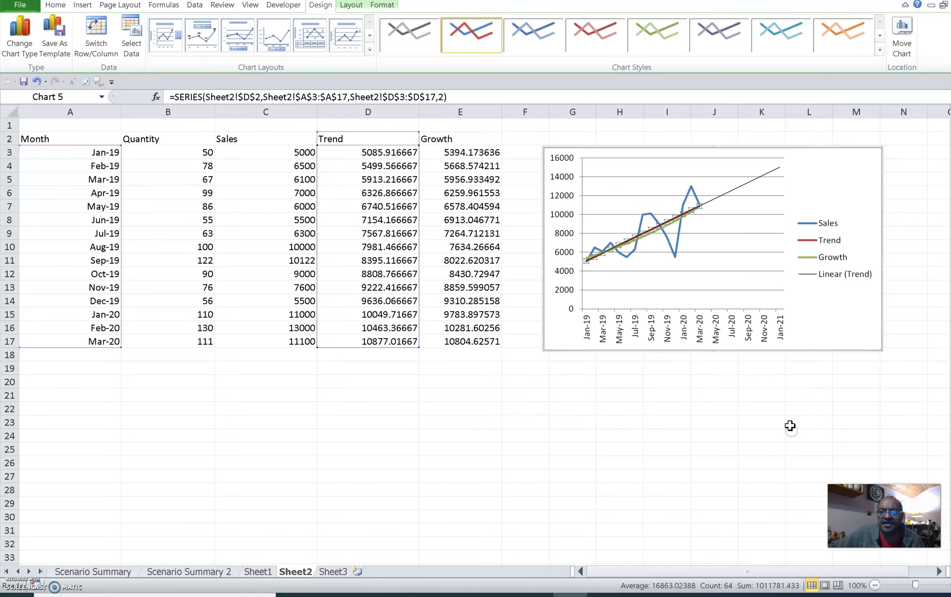
{"action": "left_click", "coordinate": [735, 413]}
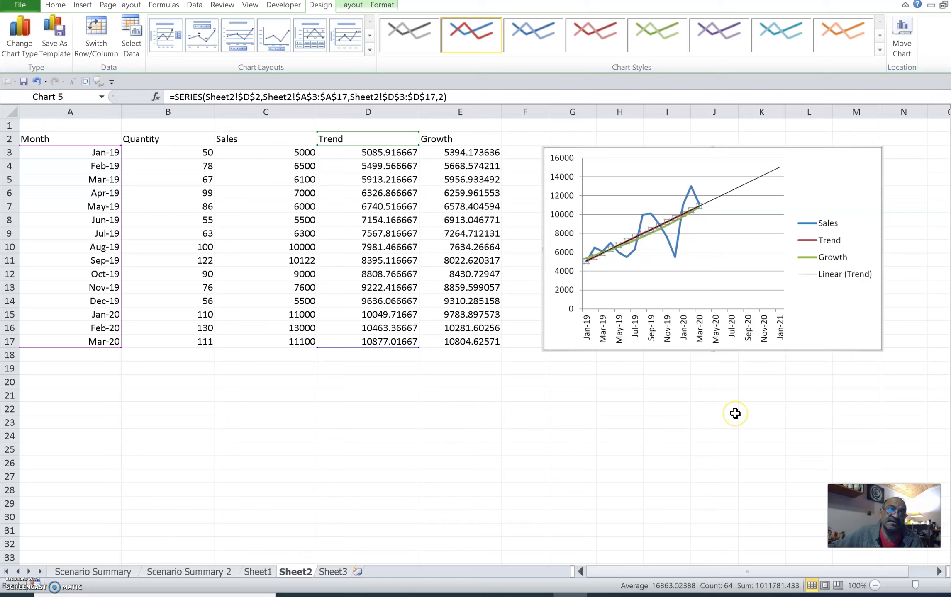
{"action": "left_click", "coordinate": [716, 279]}
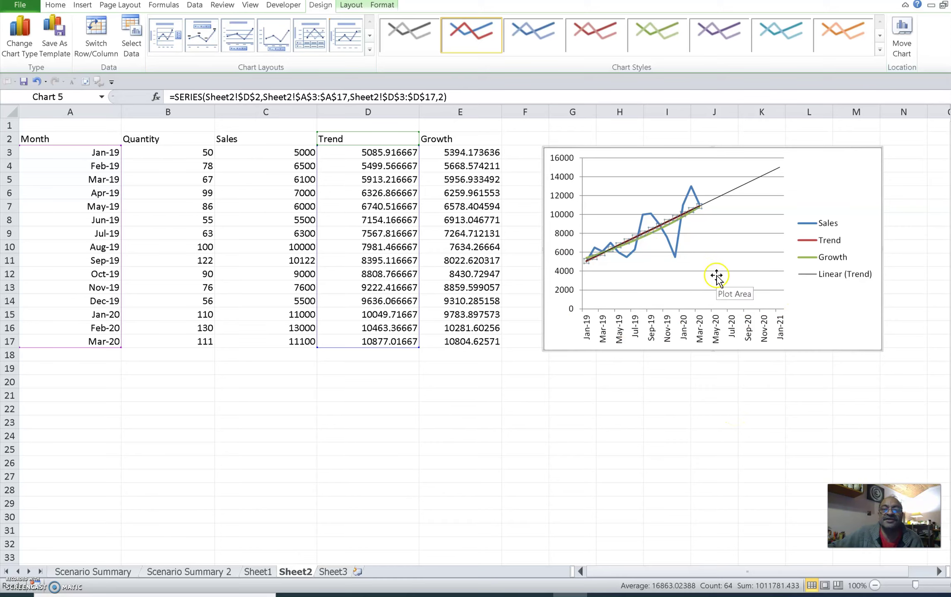